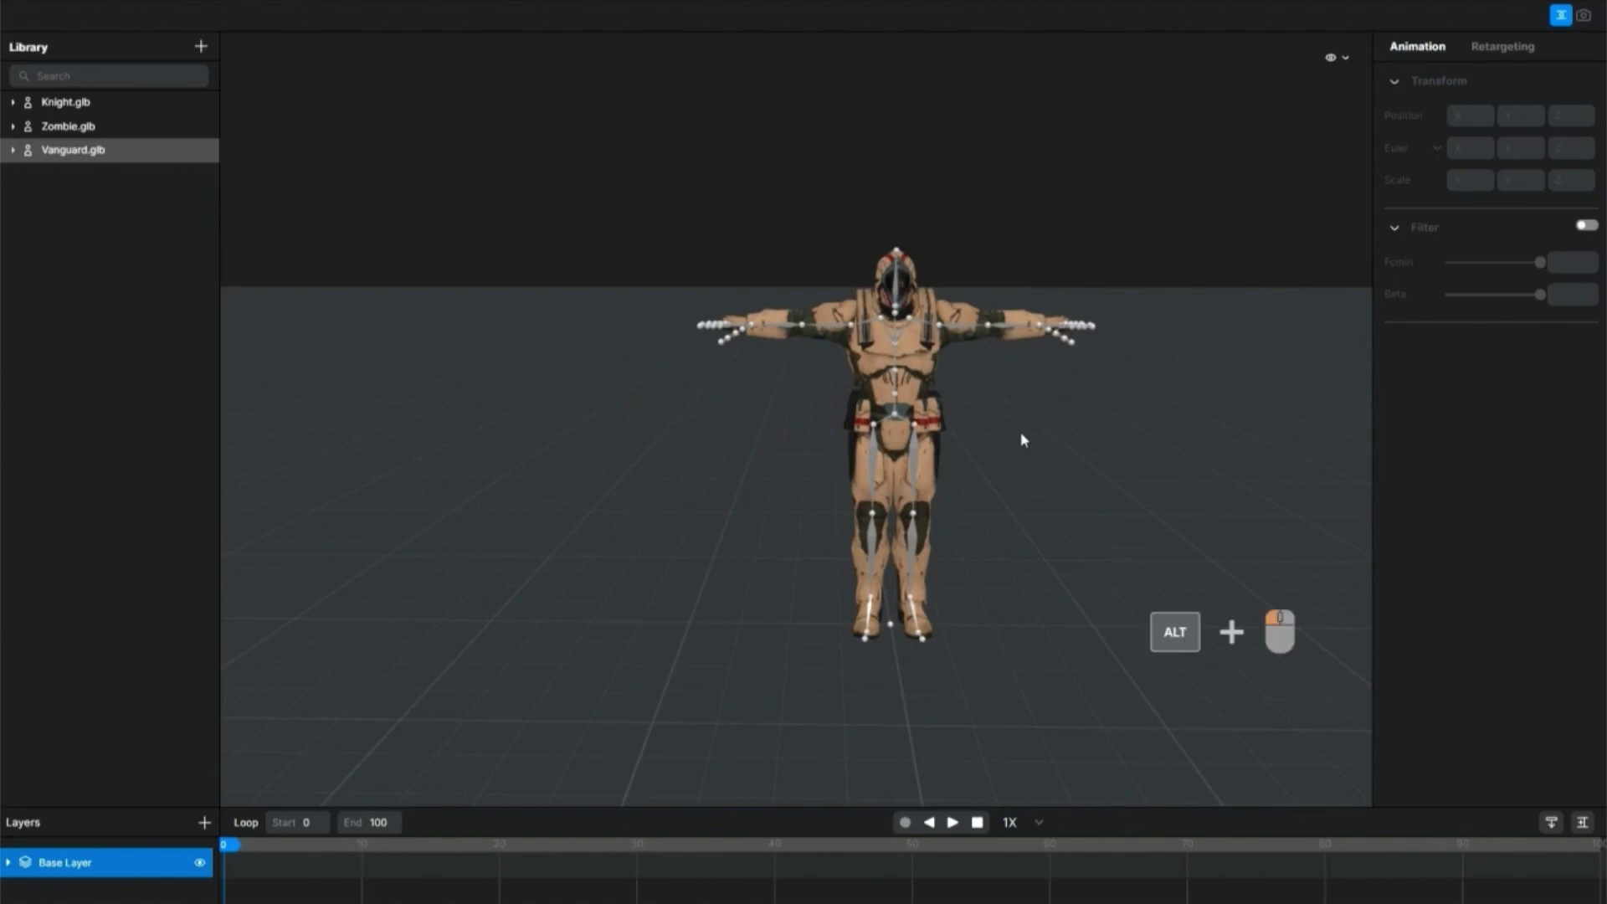
Orbit around Vanguard, look down on it from above, then return to a level front view.
mouse_move(1023, 449)
alt+mouse_down()
mouse_move(747, 452)
mouse_move(420, 419)
alt+mouse_up()
mouse_move(692, 421)
alt+mouse_down()
mouse_move(606, 742)
mouse_move(942, 732)
mouse_move(1242, 660)
alt+mouse_up()
alt+drag(1038, 636, 1045, 328)
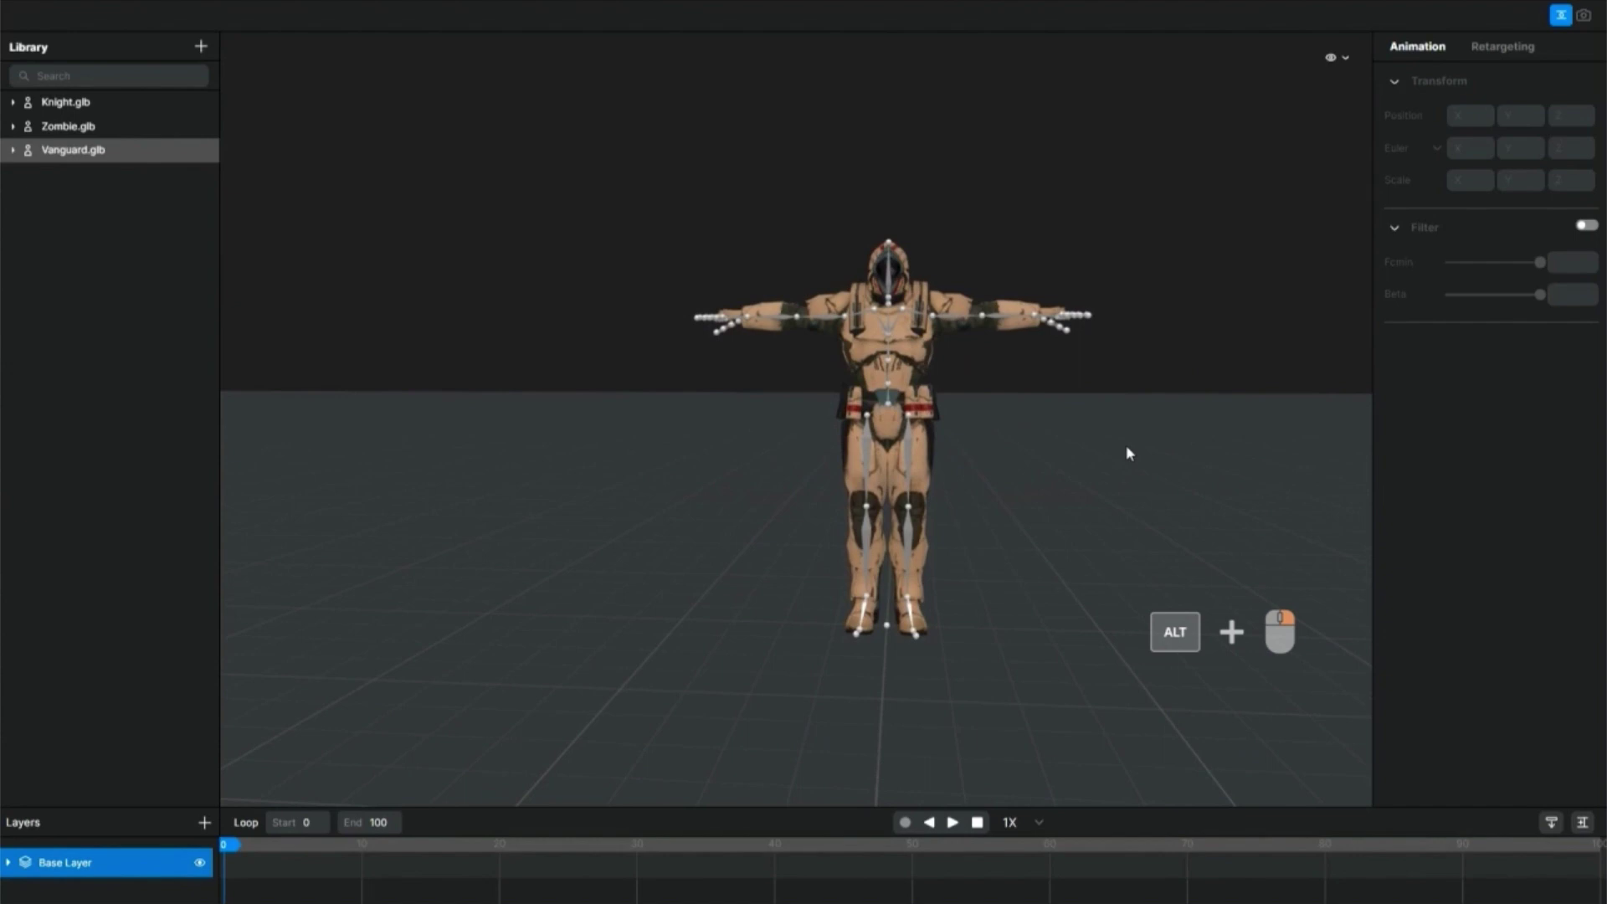
Pan the view so the Vanguard character shifts to the left.
mouse_move(1046, 398)
alt+middle_down()
mouse_move(626, 393)
mouse_move(1015, 442)
mouse_move(1103, 428)
mouse_move(825, 435)
mouse_move(1061, 437)
mouse_move(502, 409)
alt+middle_up()
scroll(971, 426, down, 5)
scroll(970, 408, up, 2)
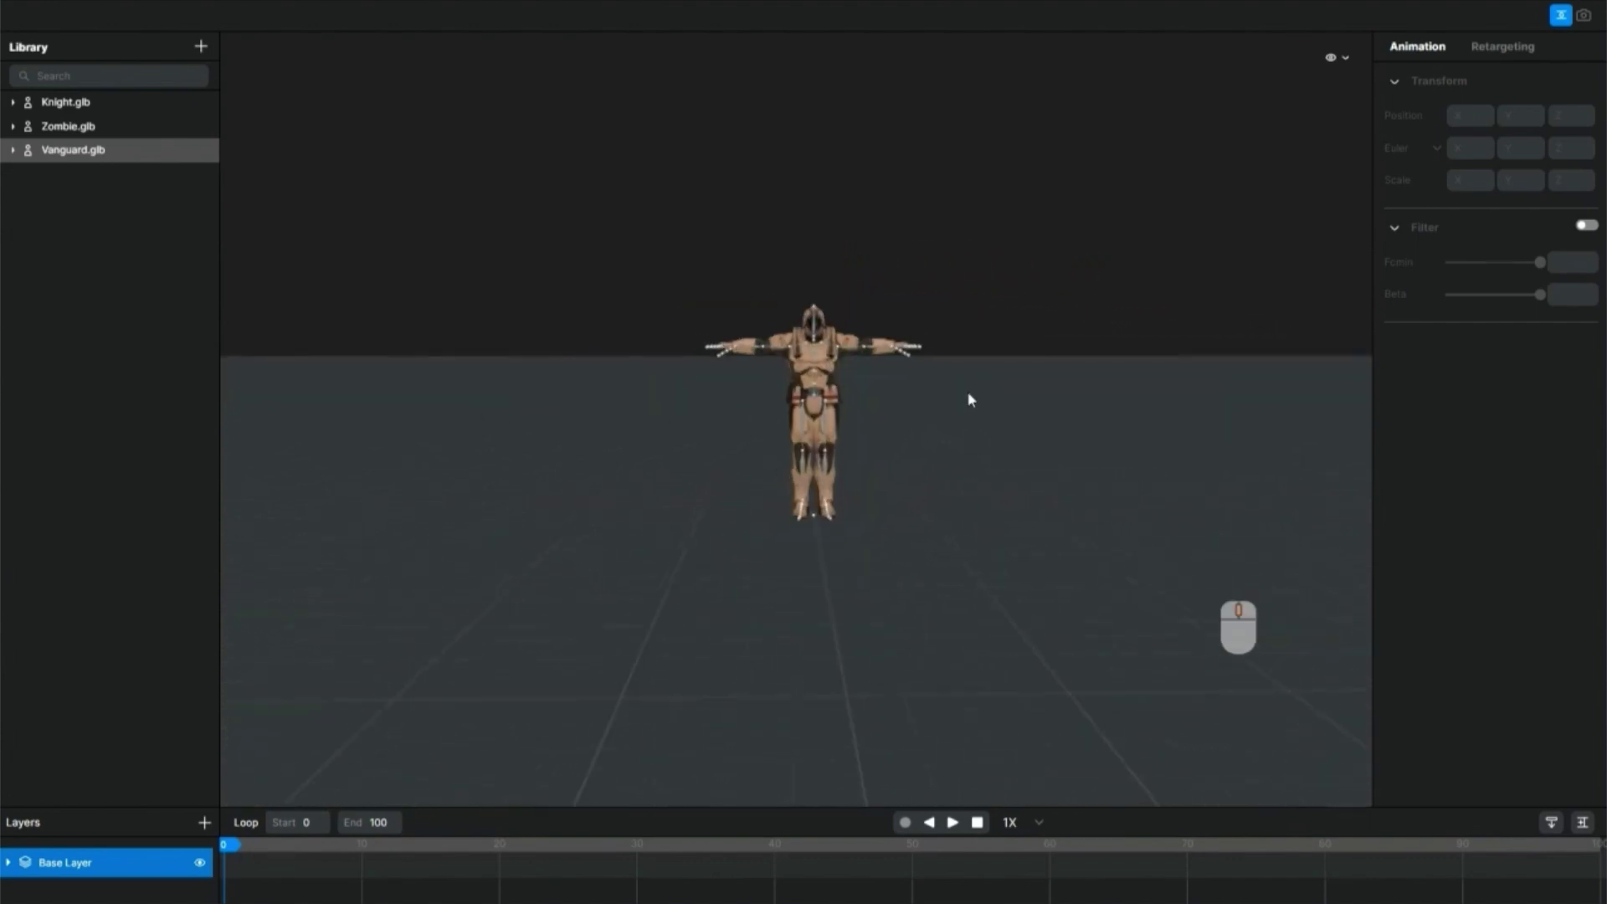
scroll(967, 400, up, 3)
scroll(967, 400, up, 1)
scroll(968, 398, up, 1)
scroll(993, 394, up, 2)
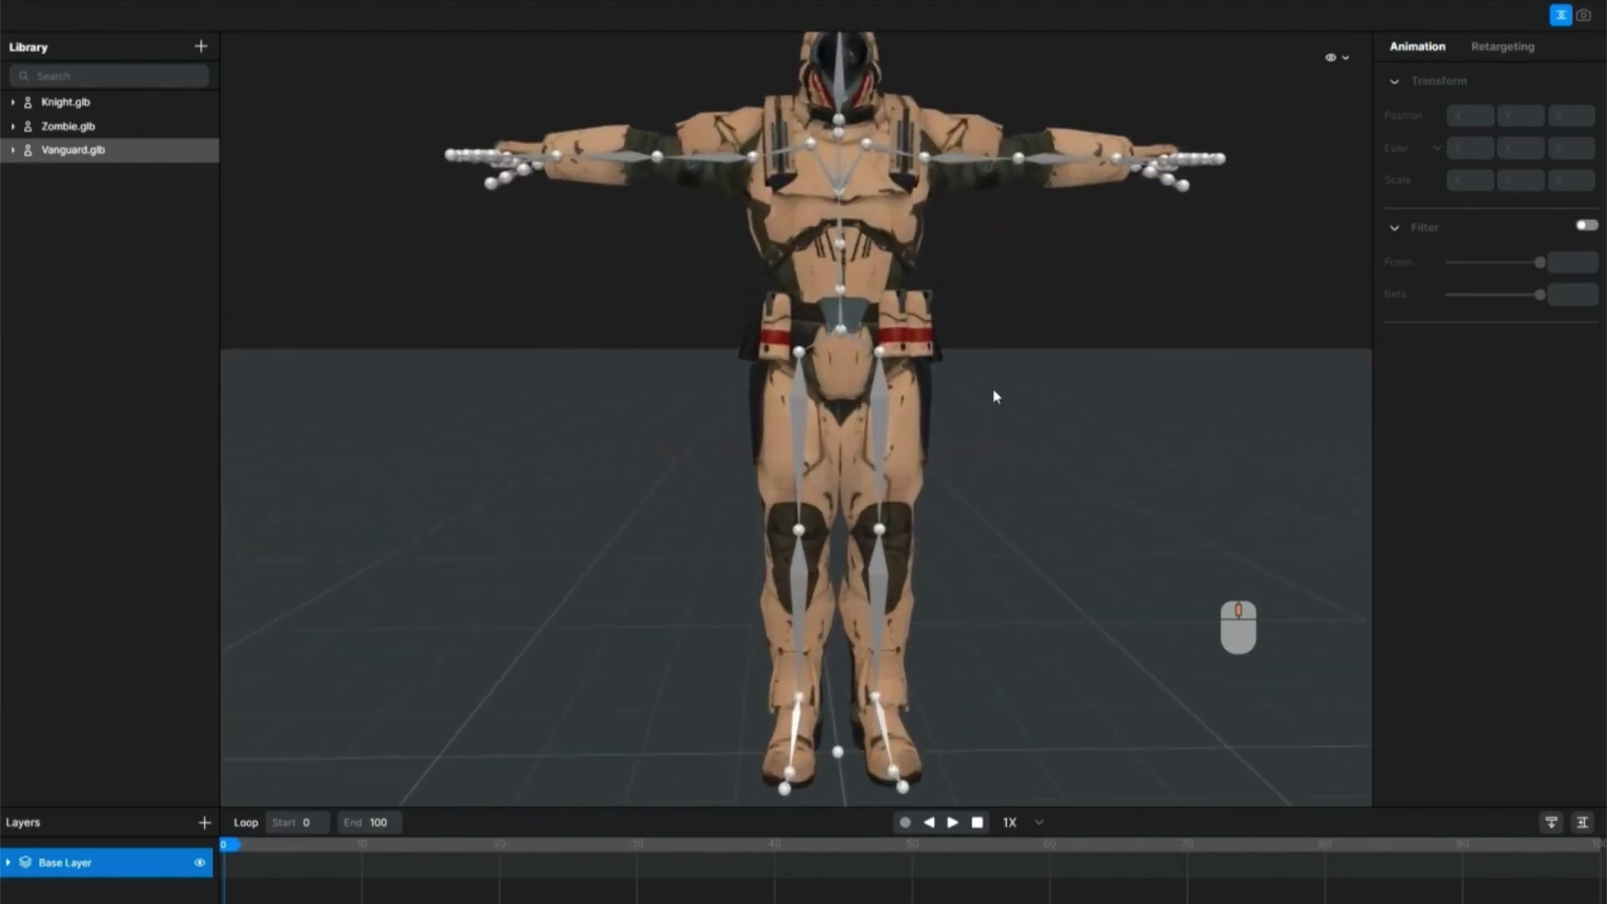
scroll(993, 396, up, 2)
Pan the view so the Vanguard character moves down in the frame.
middle_drag(1036, 391, 1015, 431)
scroll(1017, 411, down, 2)
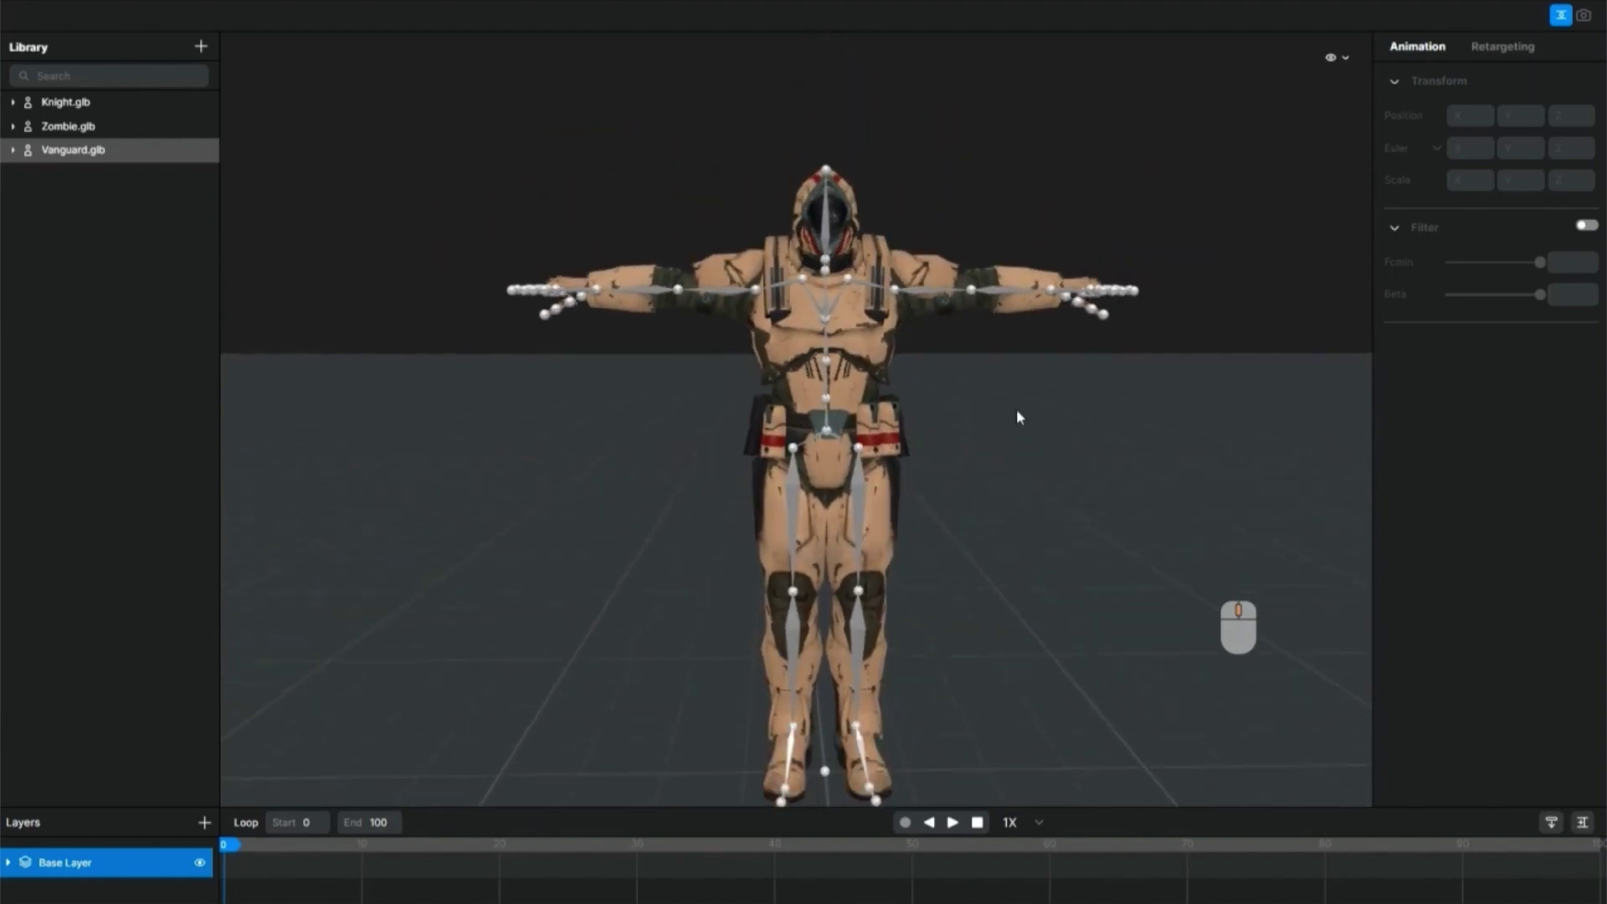
scroll(1016, 410, down, 2)
scroll(1017, 410, down, 1)
scroll(1017, 411, down, 1)
scroll(1017, 416, down, 1)
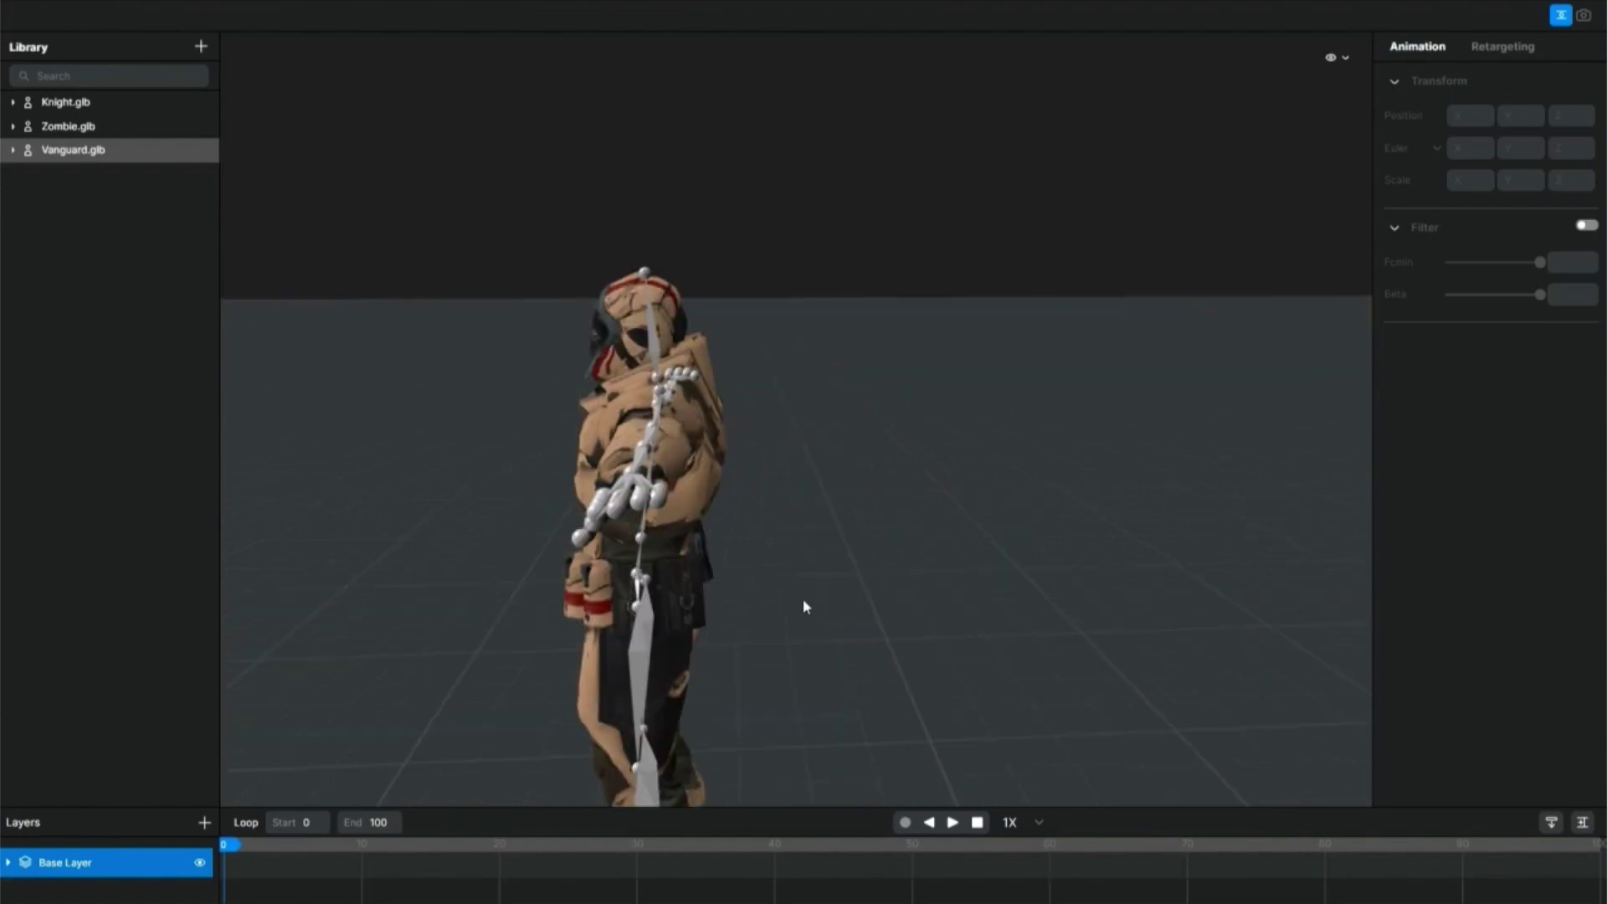
Switch to the front orthographic view and pan Vanguard up in the frame.
right_click(854, 482)
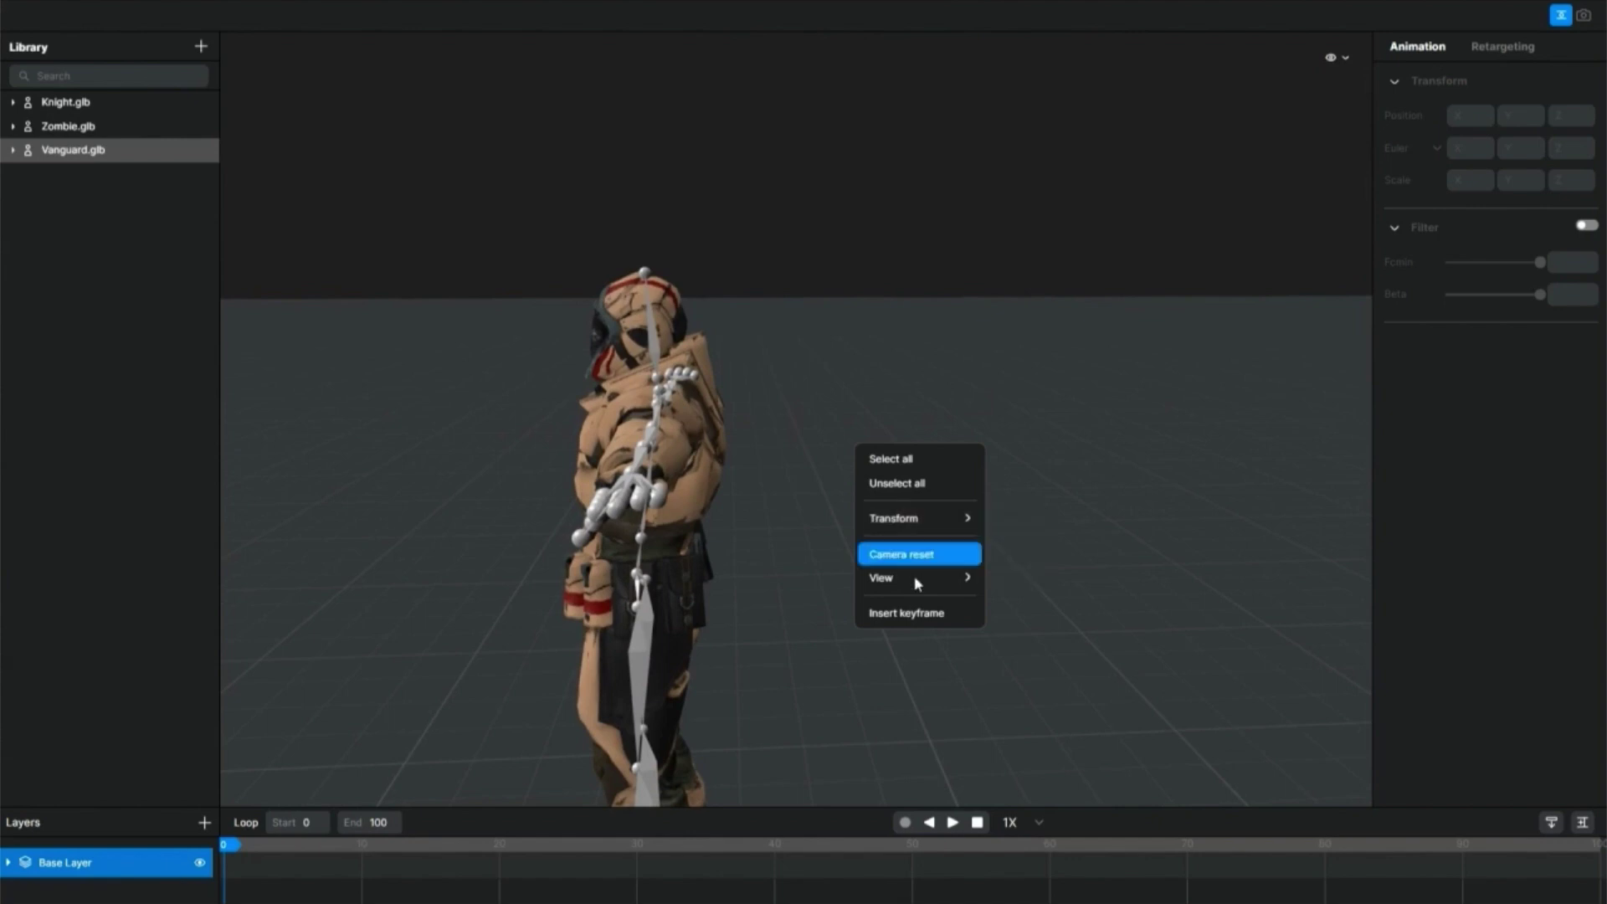
mouse_move(917, 578)
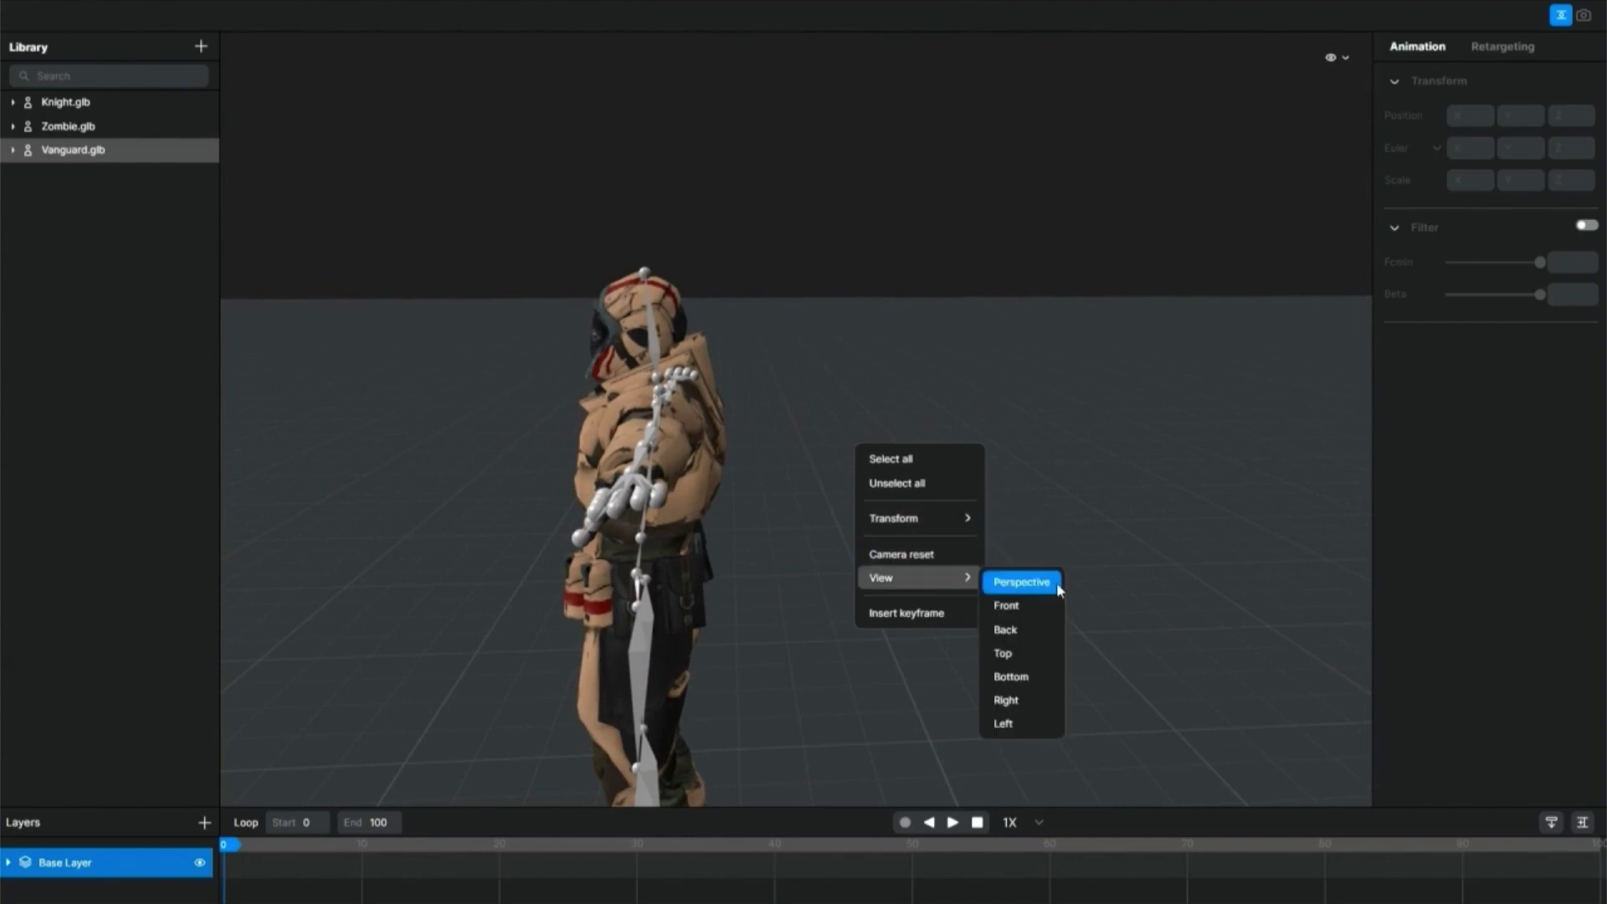
click(1037, 615)
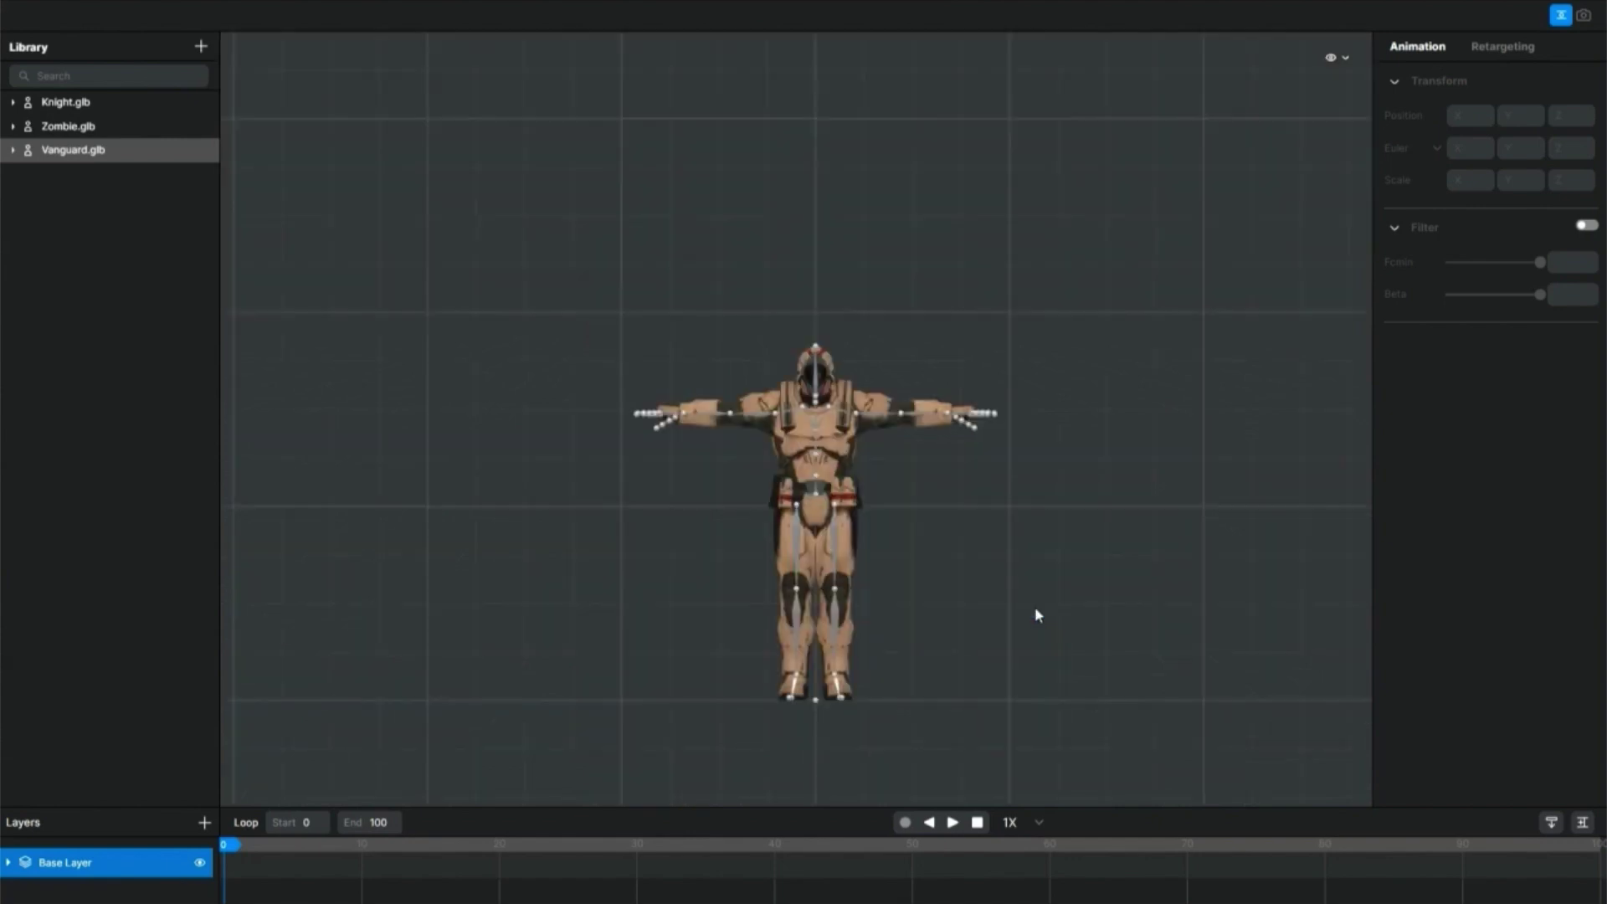
middle_drag(946, 591, 957, 358)
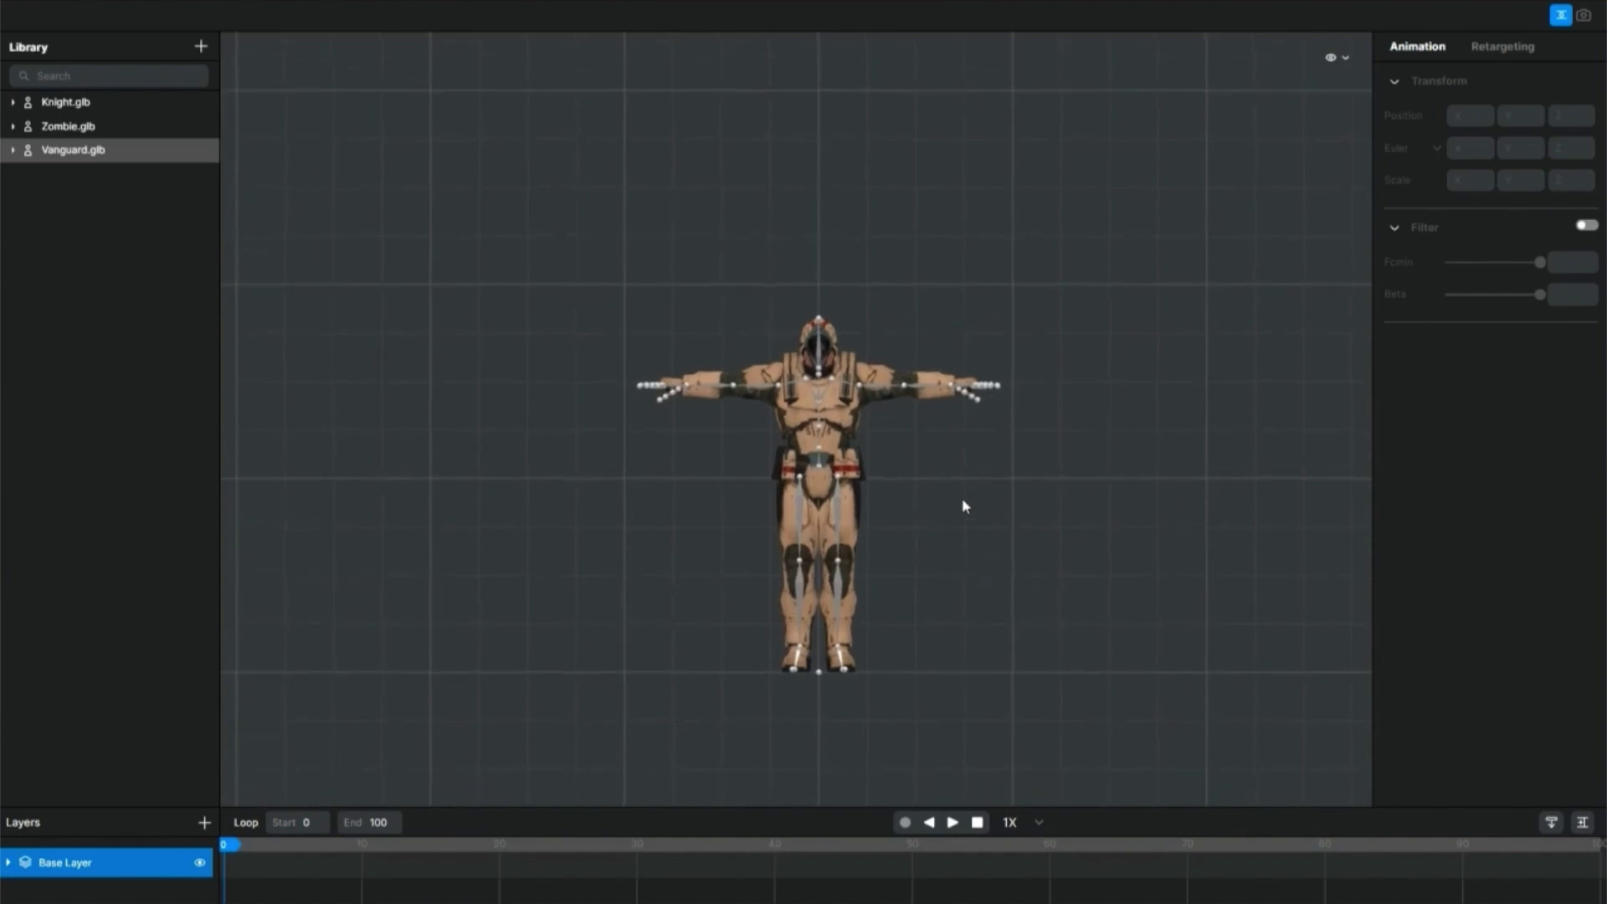
scroll(942, 385, up, 1)
scroll(941, 384, up, 1)
scroll(941, 385, up, 1)
scroll(942, 384, up, 1)
scroll(940, 381, up, 1)
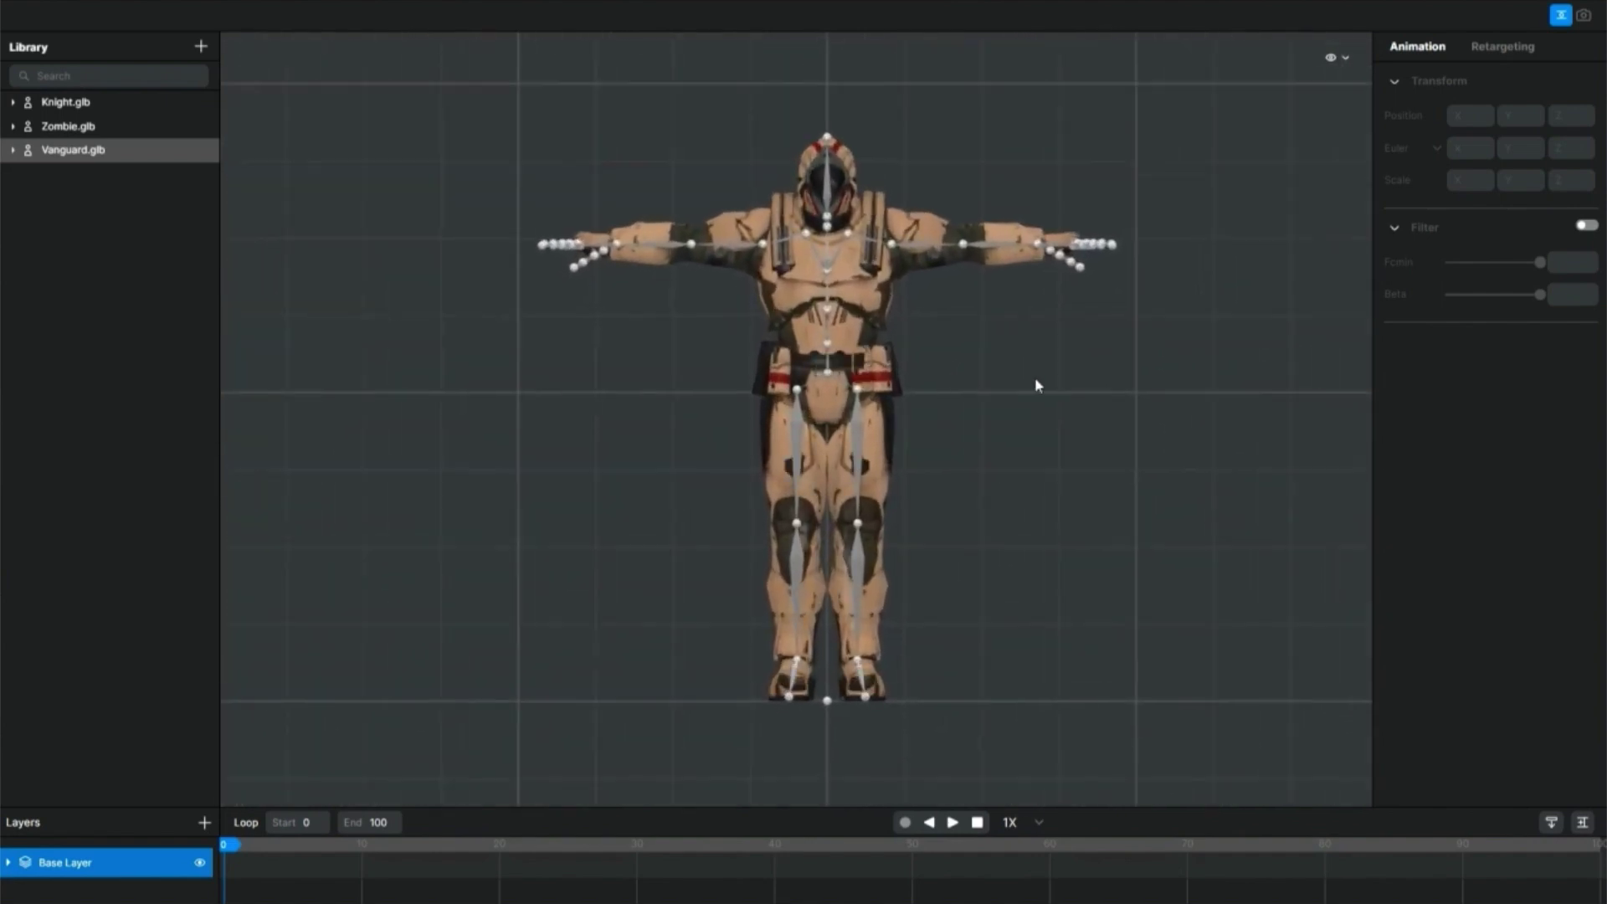
Switch the viewport to the left side view of Vanguard.
right_click(1037, 382)
mouse_move(1092, 480)
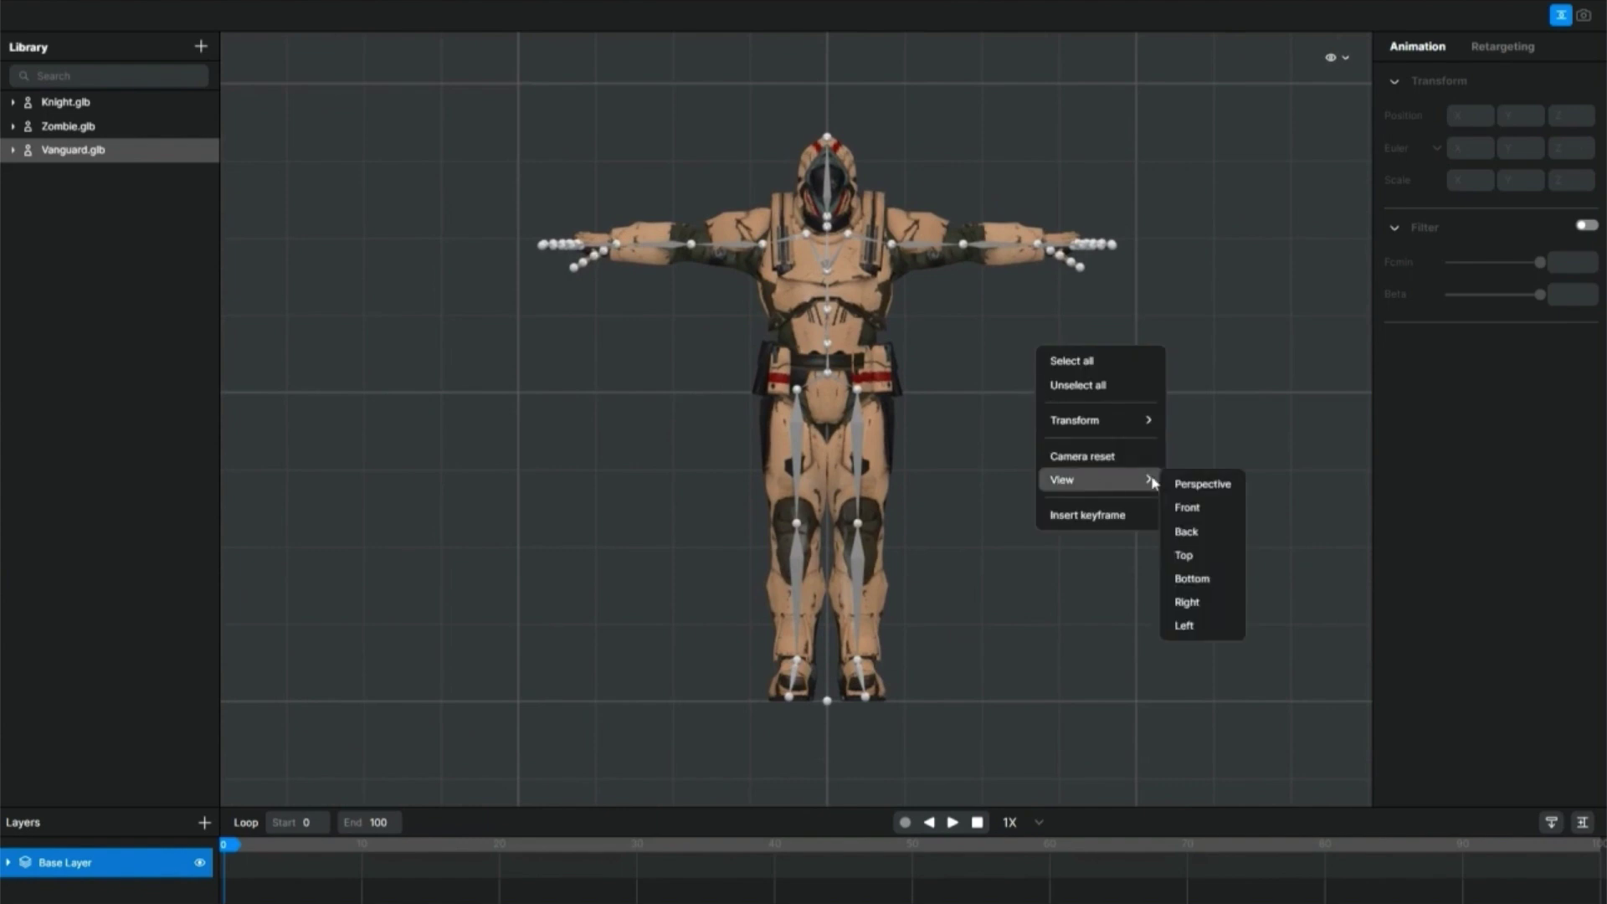
click(1207, 629)
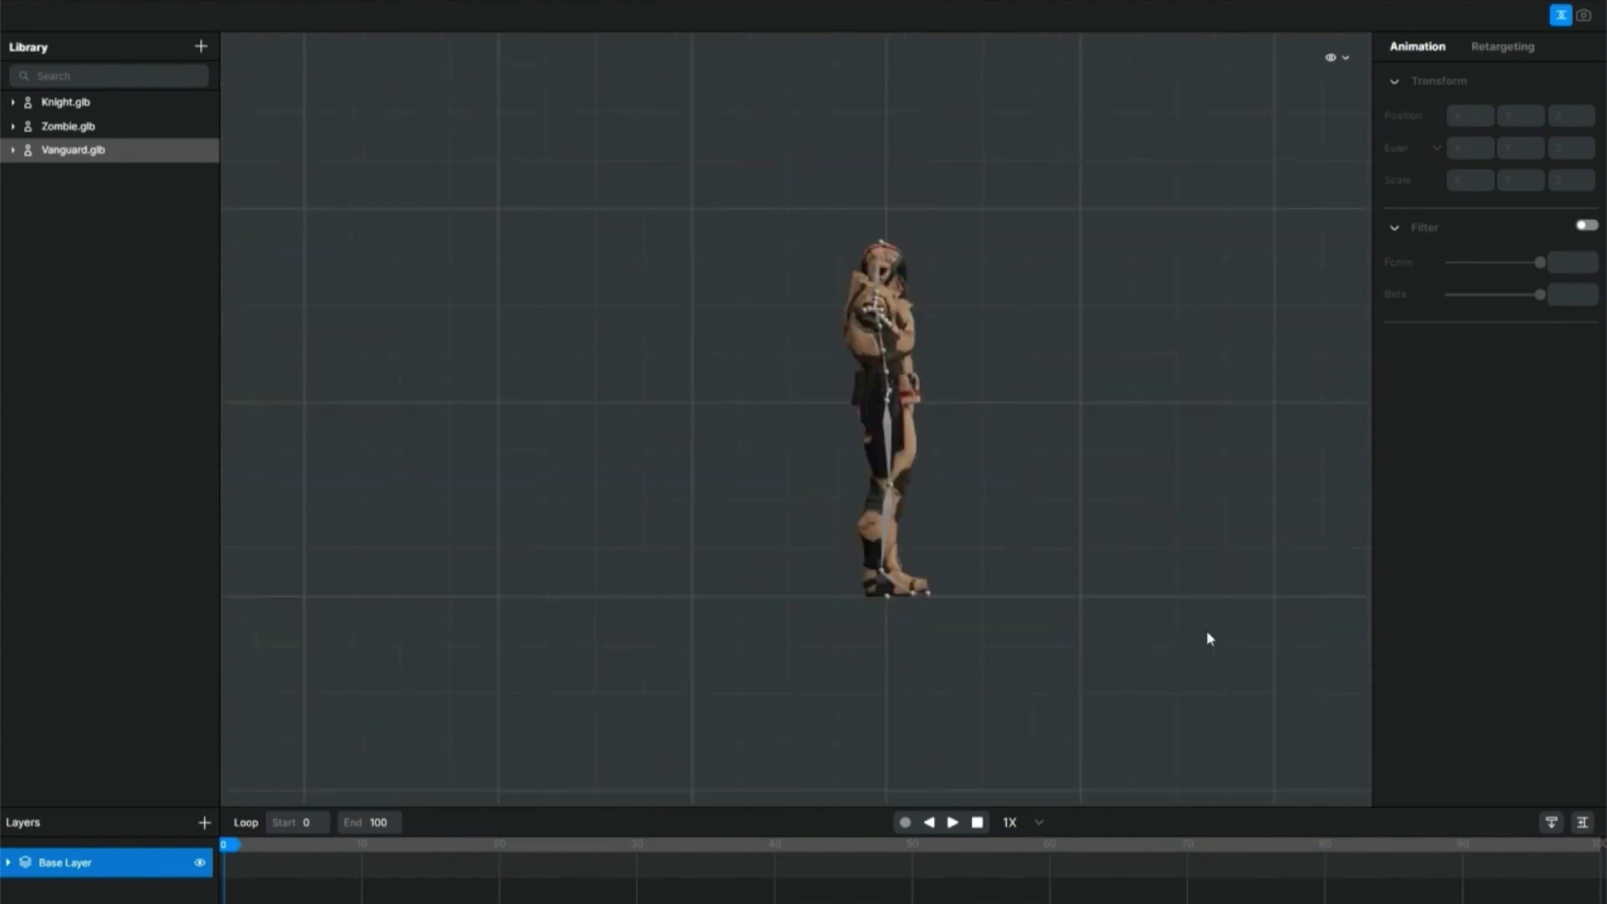
key(h)
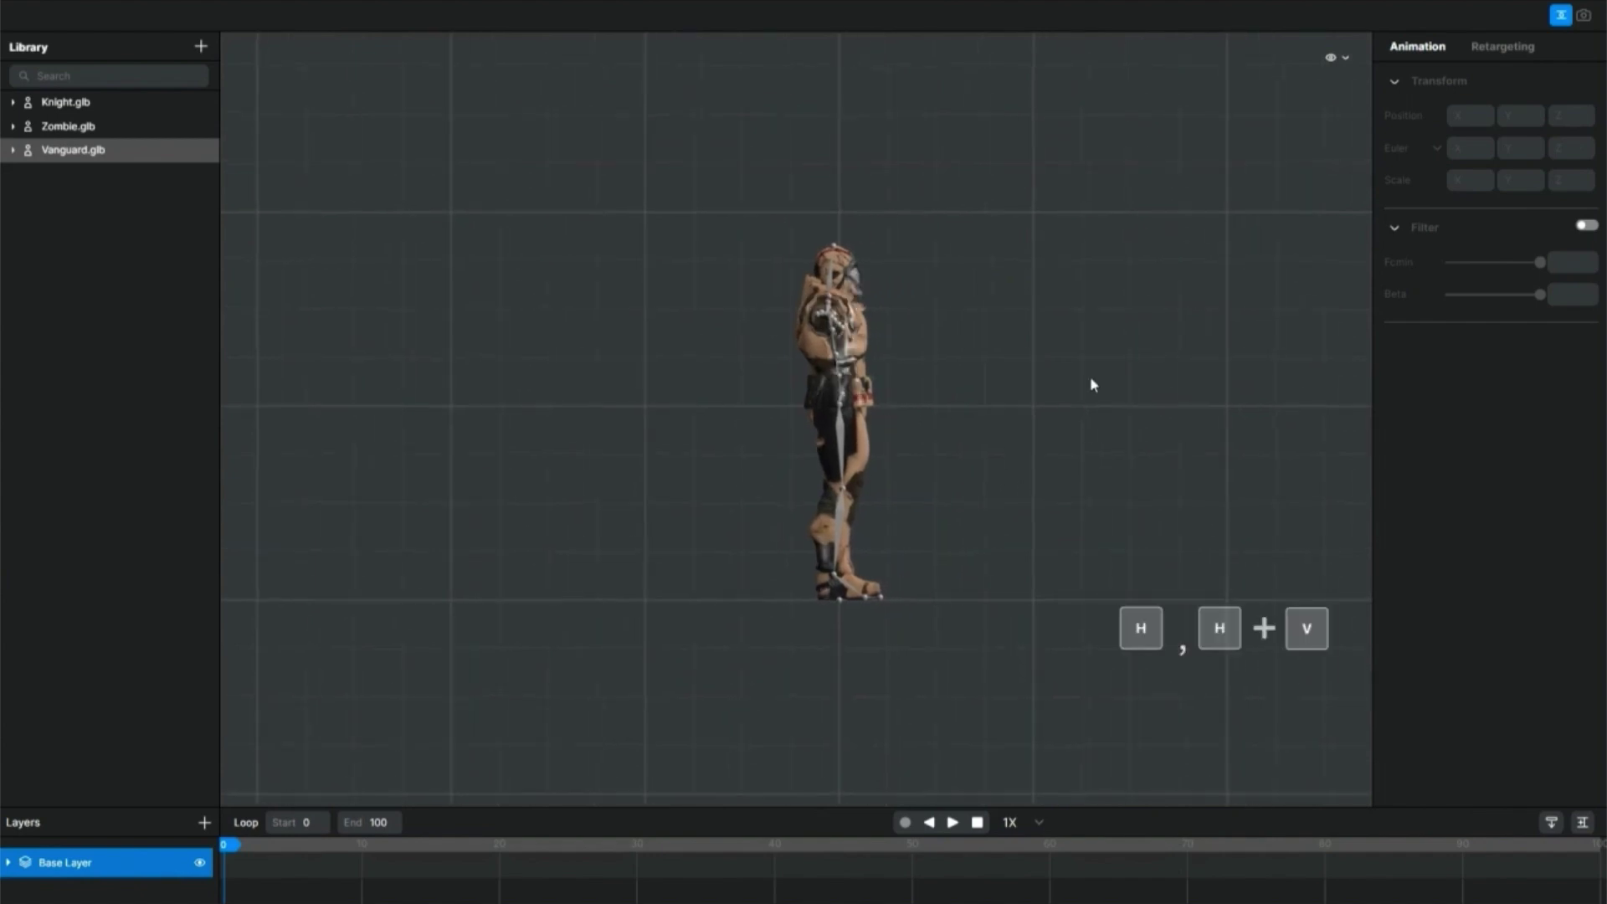
Return to perspective view and orbit around Vanguard, tilting to lower the horizon.
right_click(993, 367)
mouse_move(1054, 462)
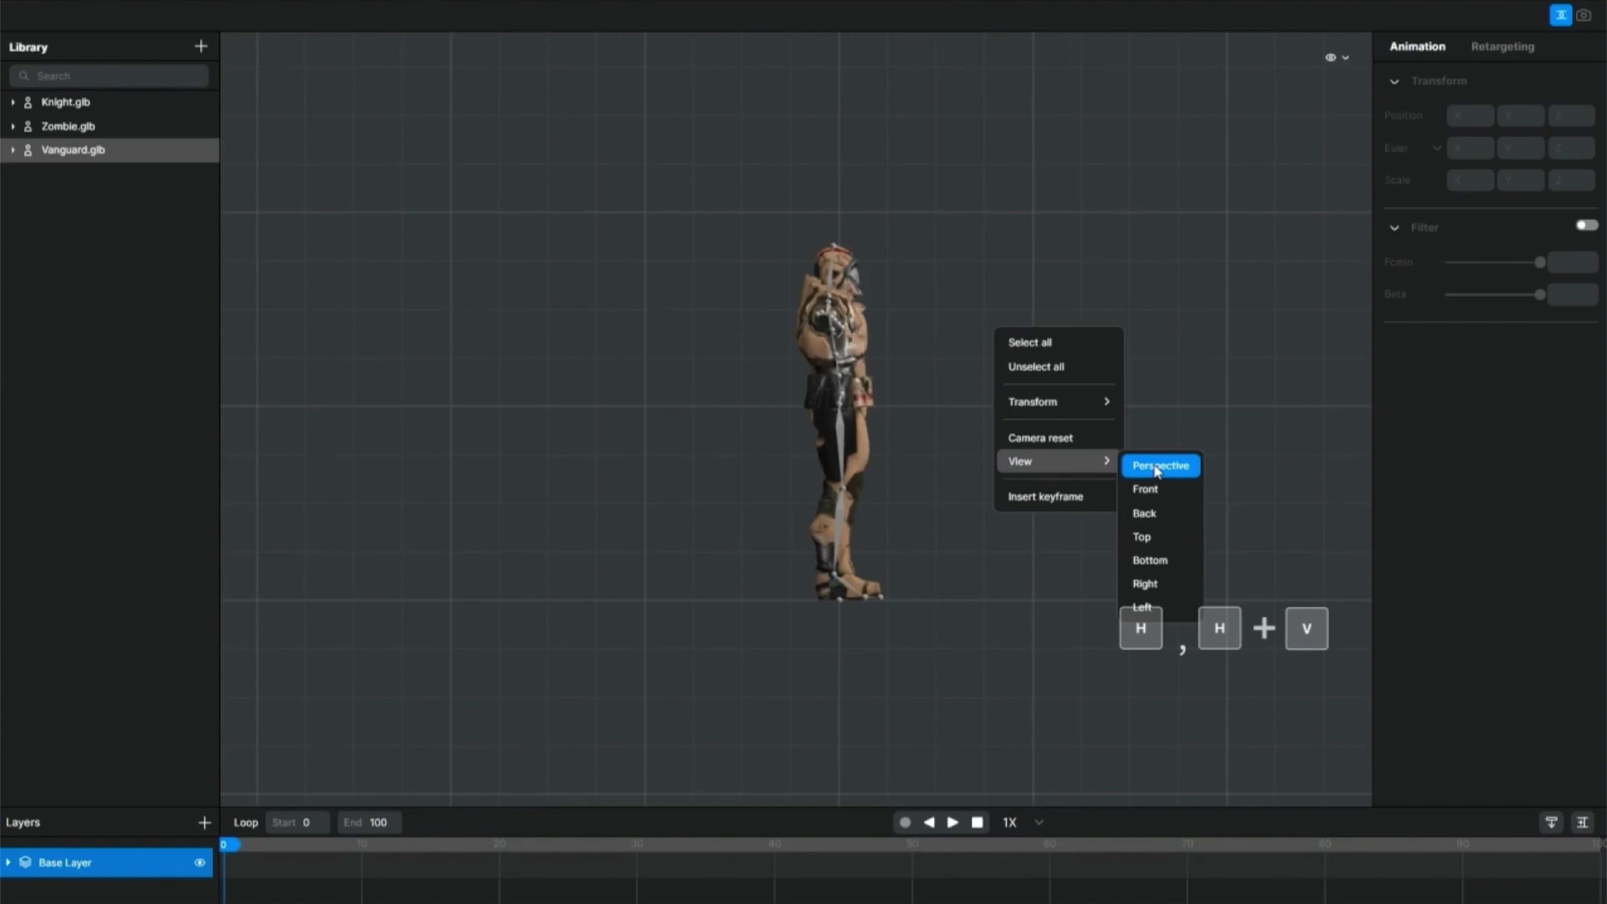
click(1155, 471)
mouse_move(833, 438)
mouse_down()
mouse_move(1101, 451)
mouse_move(1152, 342)
mouse_up()
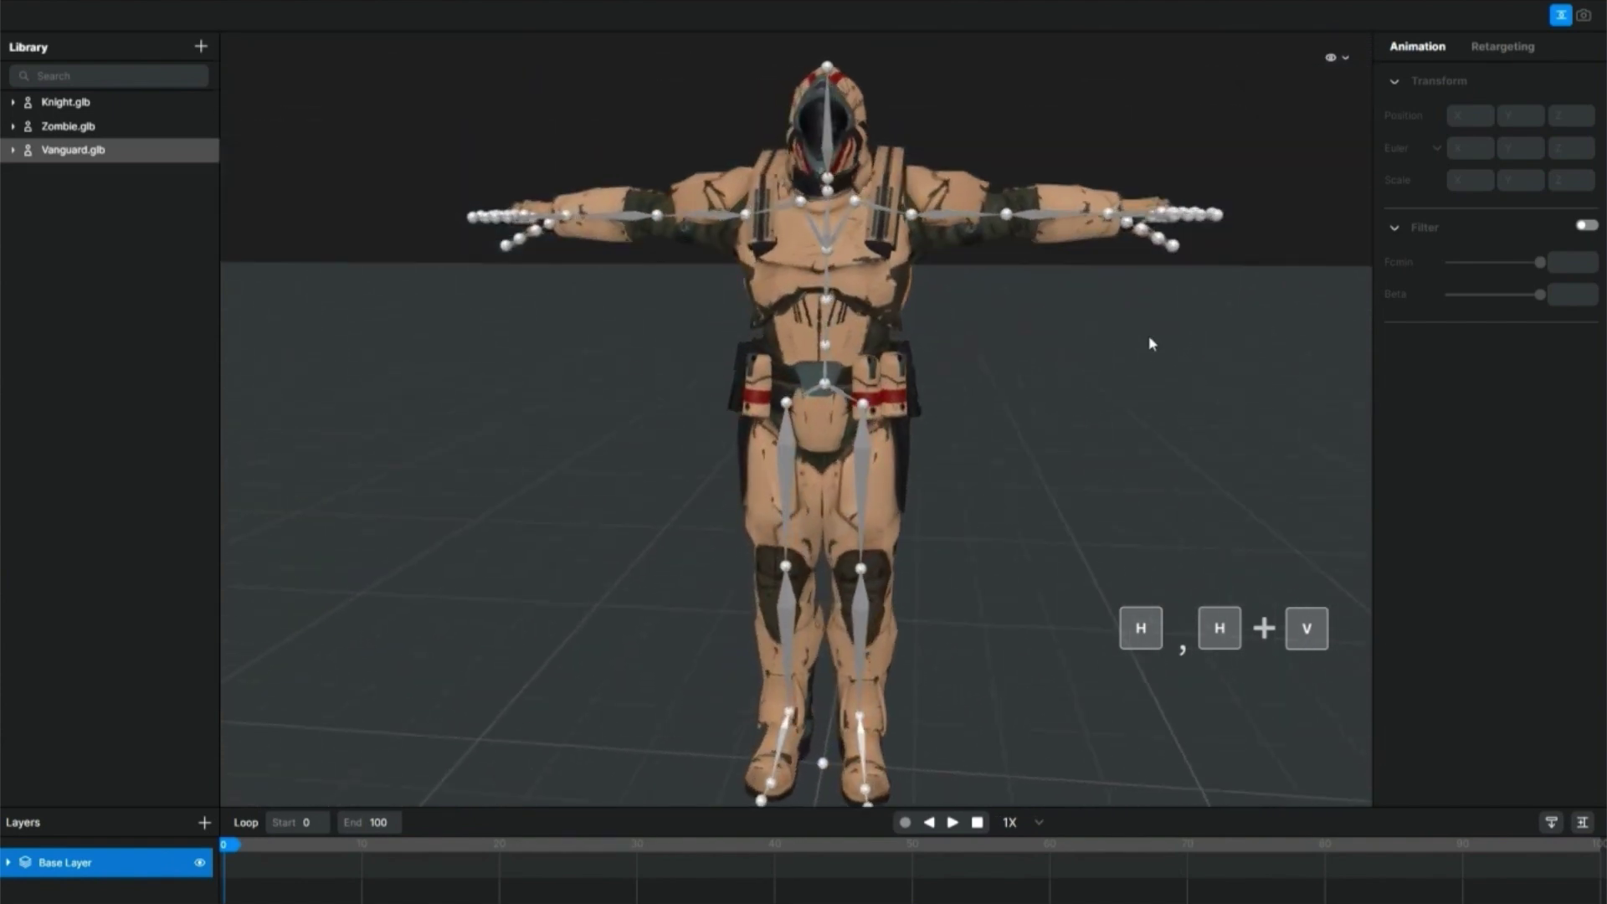
drag(1011, 395, 1045, 385)
scroll(1045, 385, down, 2)
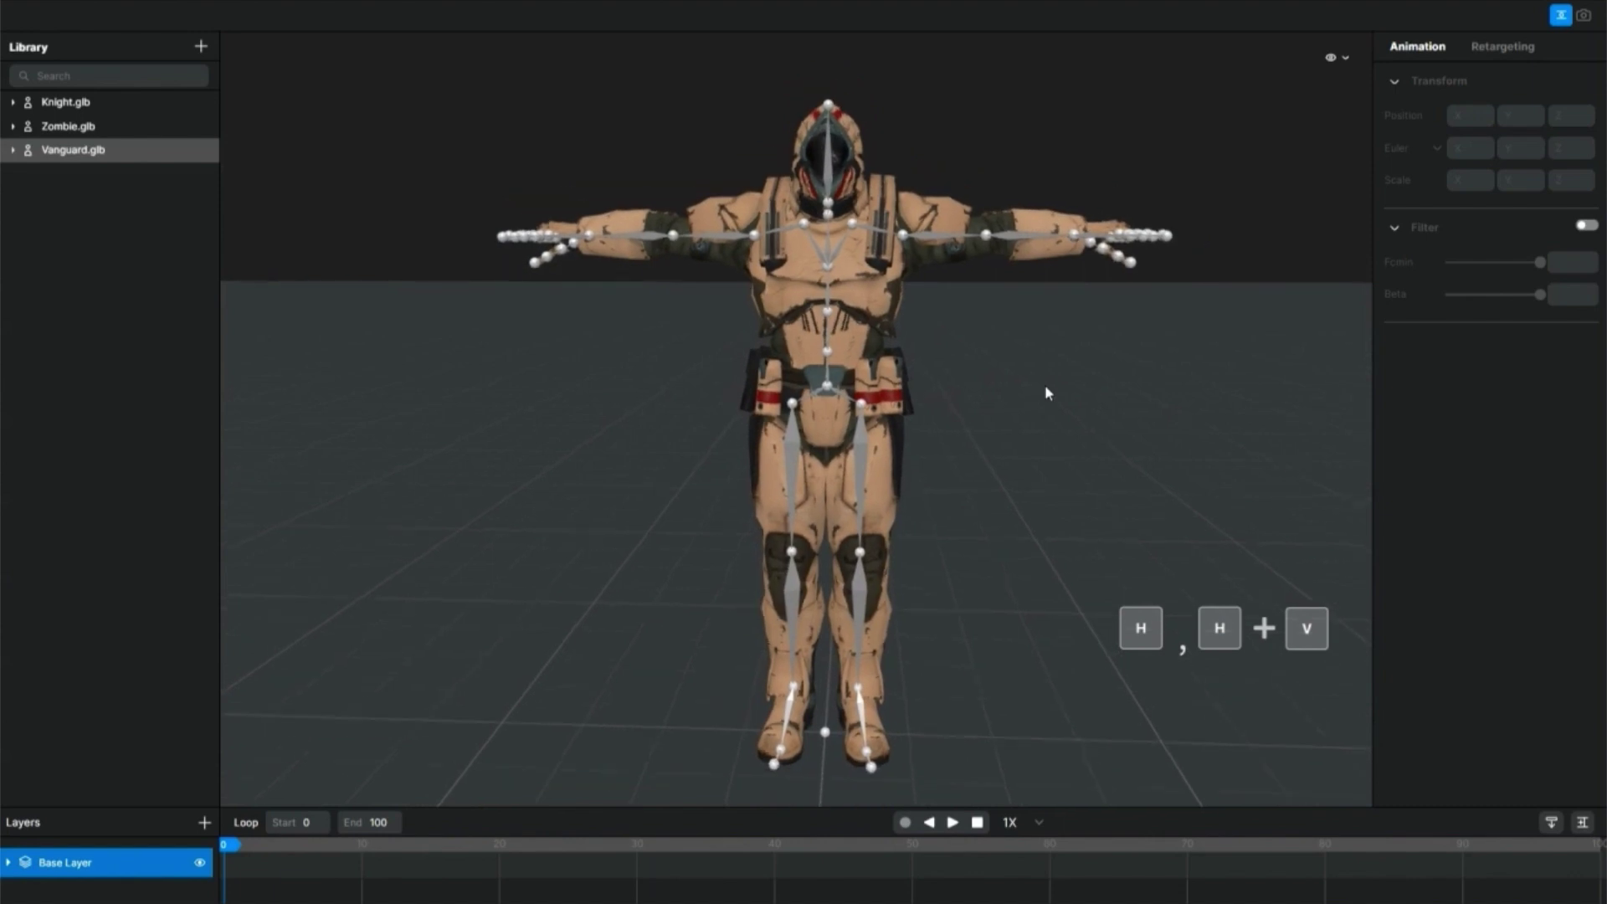
scroll(1045, 389, down, 5)
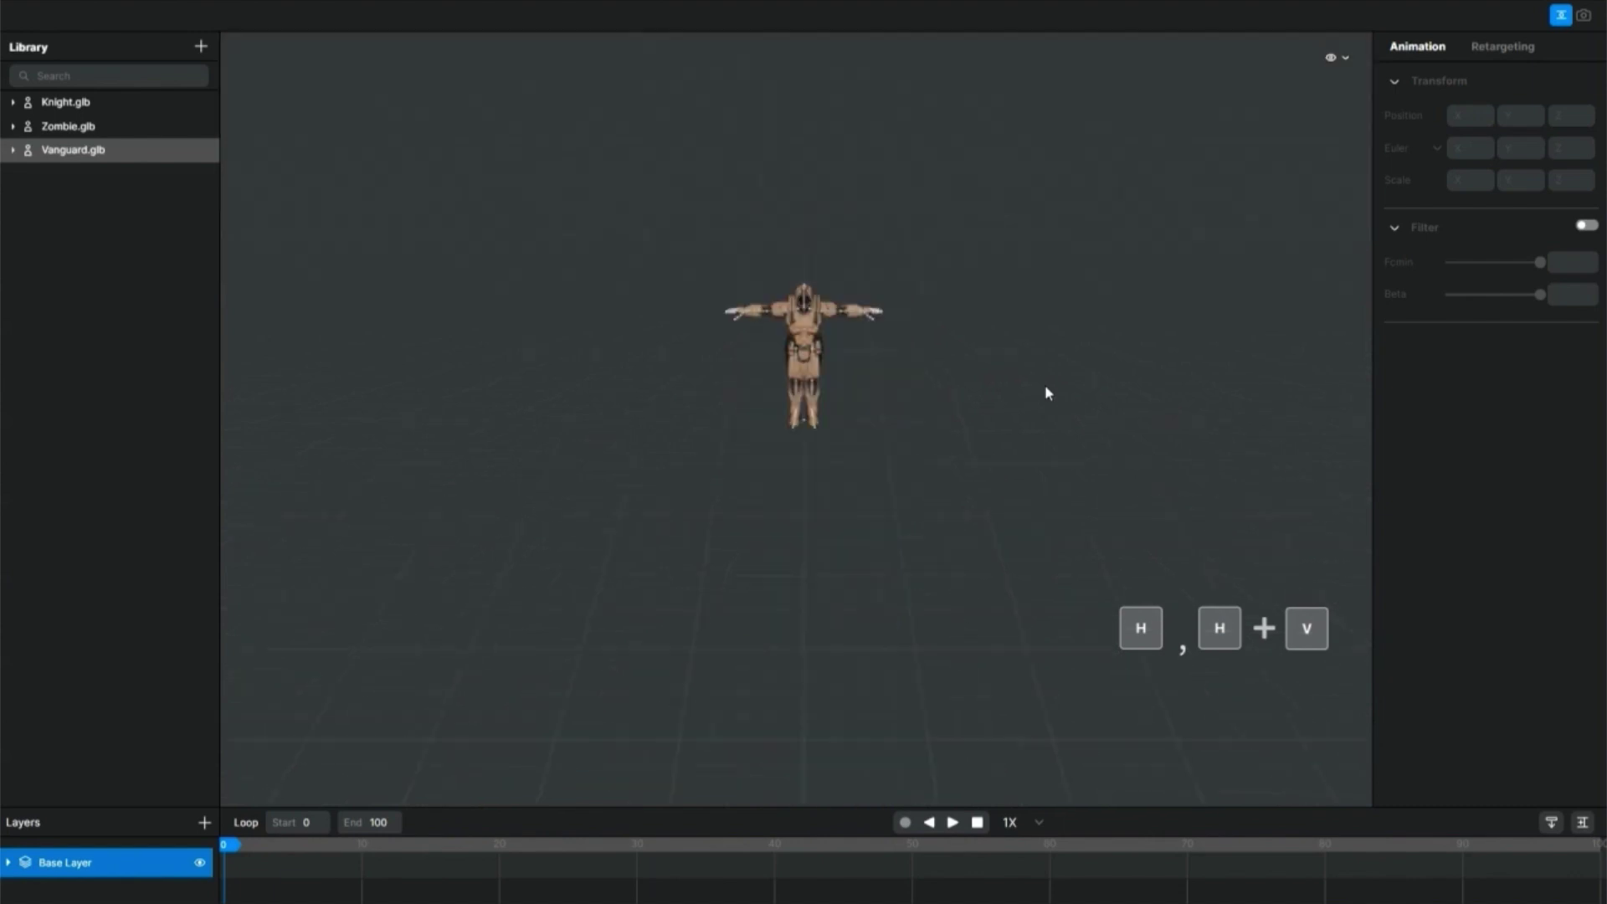